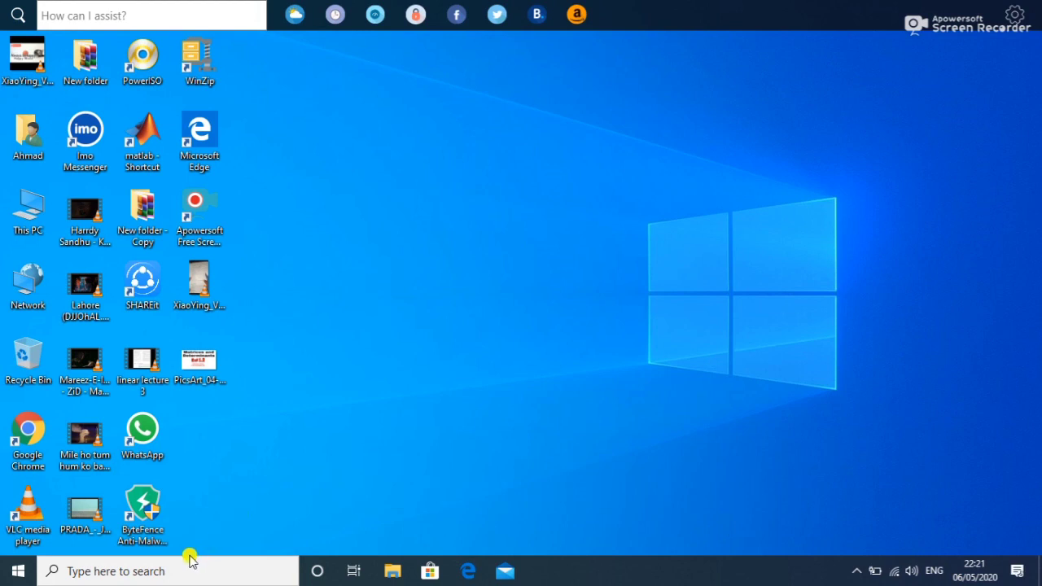
Open the user's Temp folder by running %temp% from the Run dialog
click(151, 570)
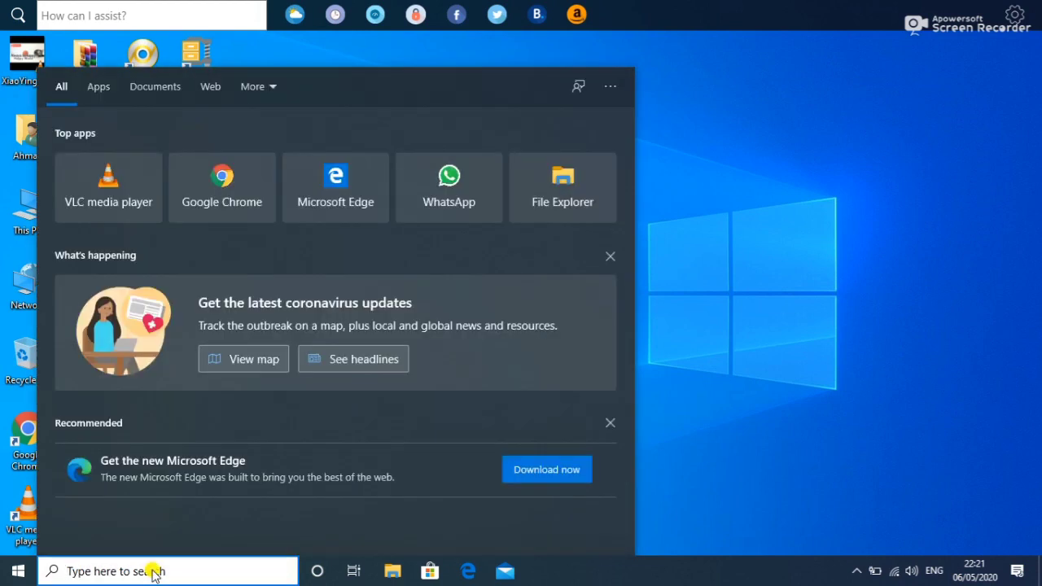
text(run)
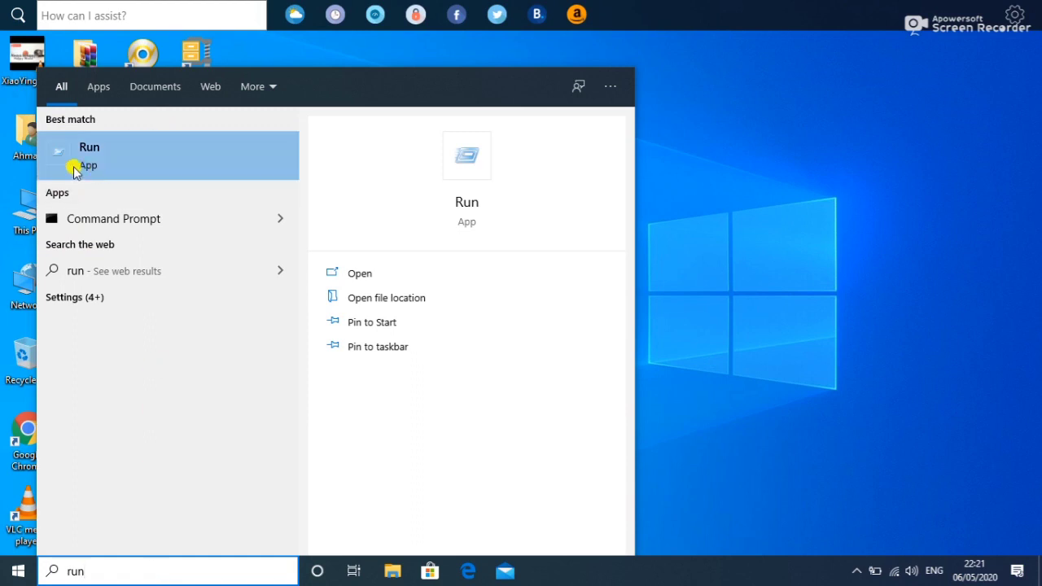
click(104, 149)
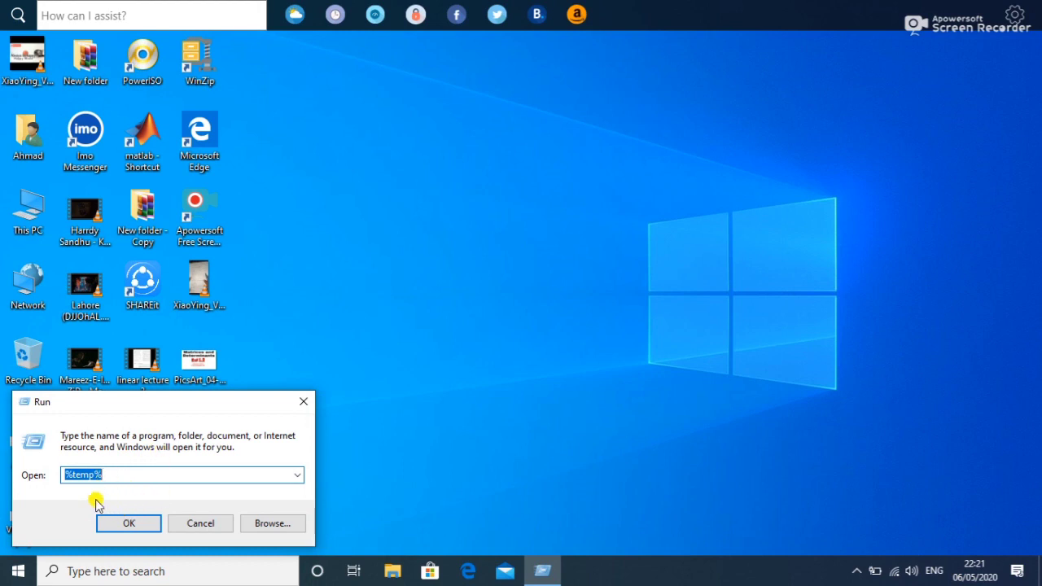
click(130, 527)
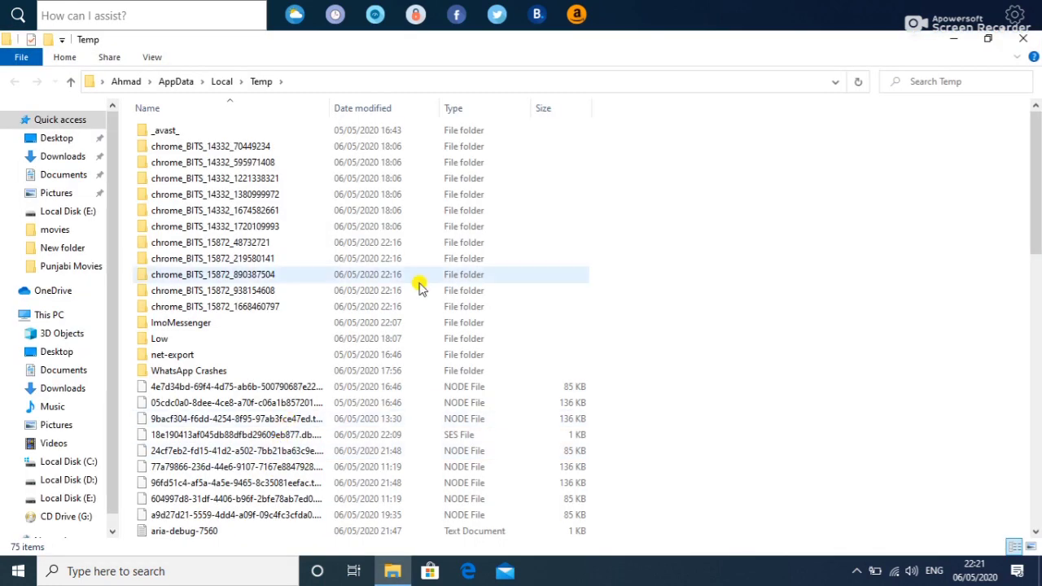
Delete all items in the Temp folder, skipping every file in use, and close the folder window
drag(1038, 208, 1007, 186)
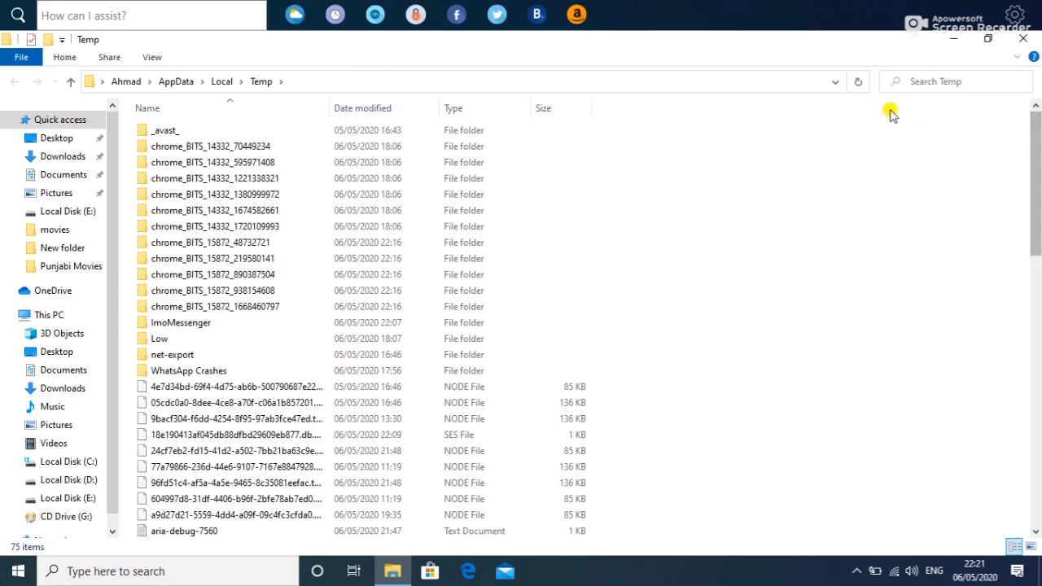
drag(632, 123, 300, 578)
right_click(298, 422)
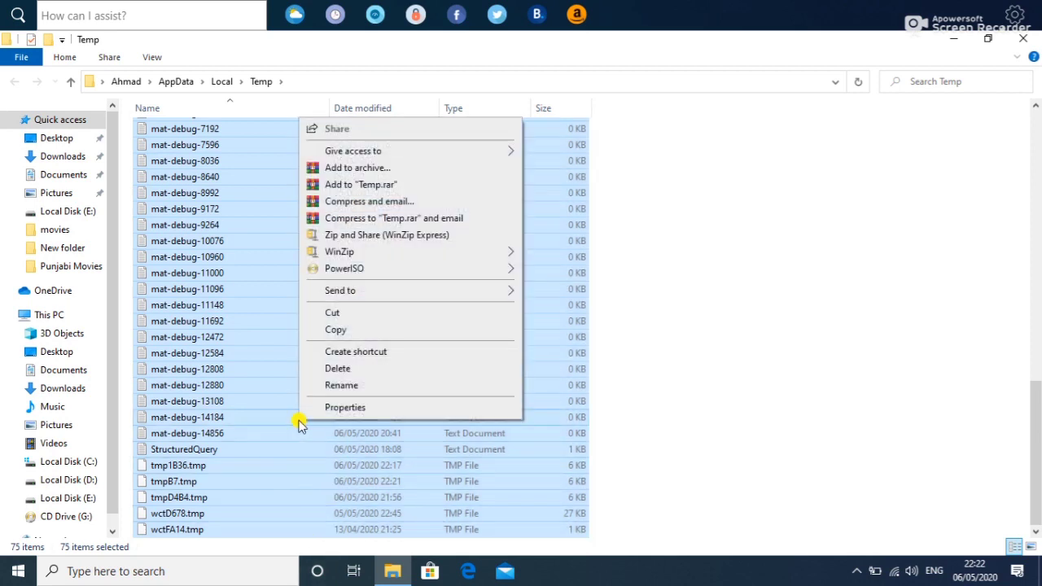
click(340, 370)
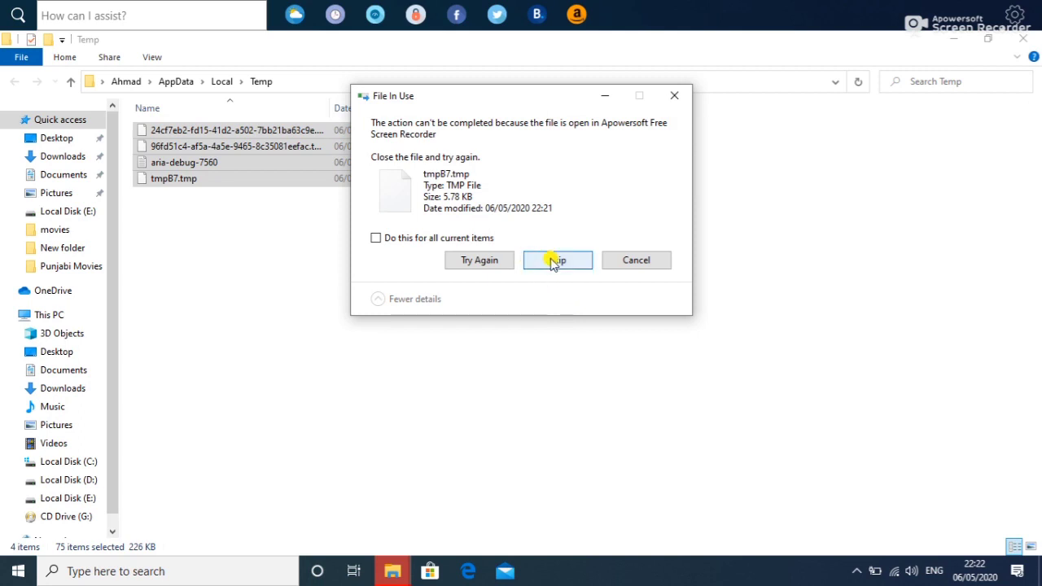
click(554, 261)
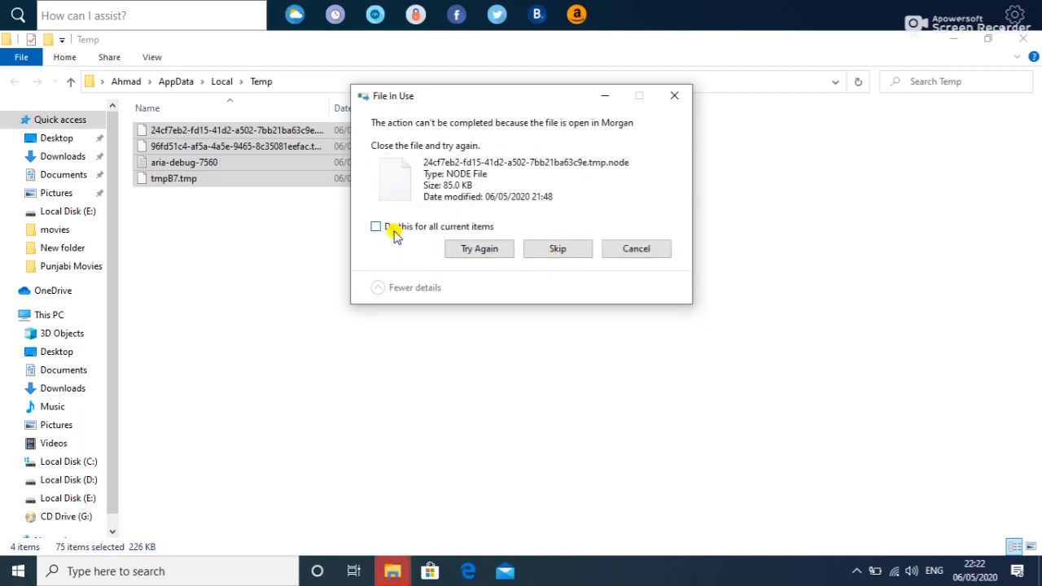
click(375, 226)
click(560, 249)
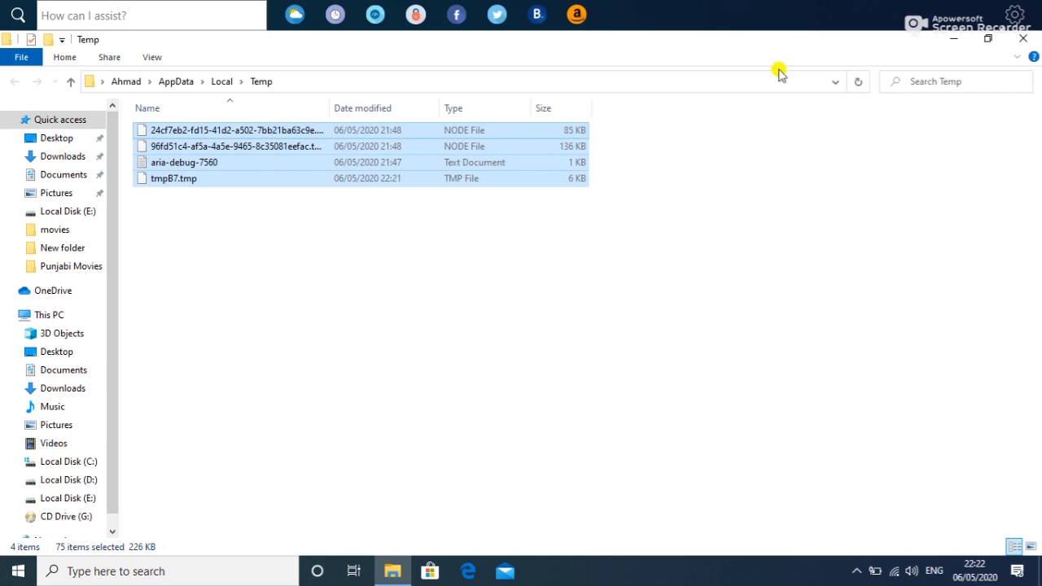
click(1023, 38)
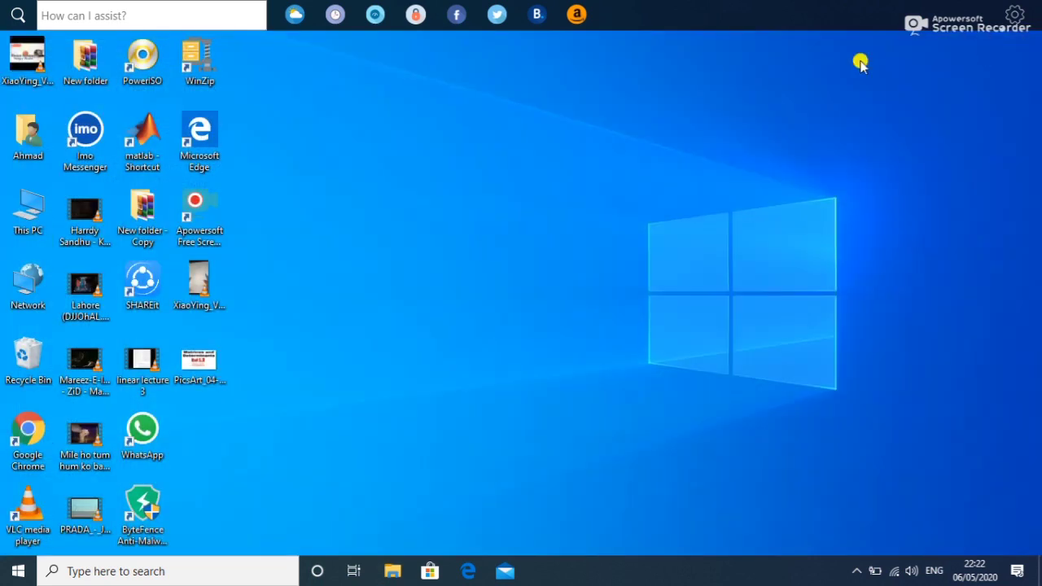
Refresh the desktop twice
right_click(676, 105)
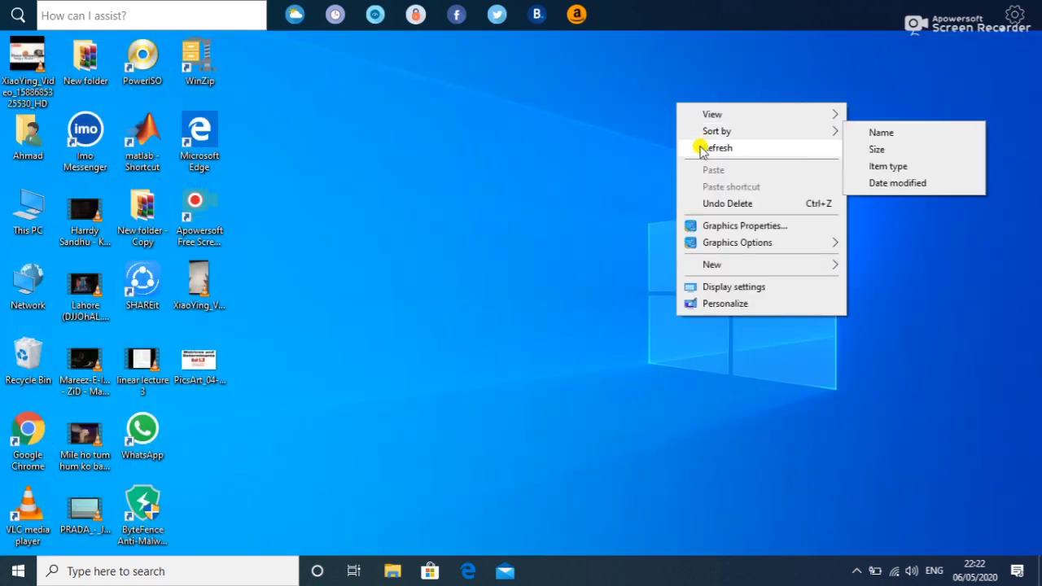
click(704, 153)
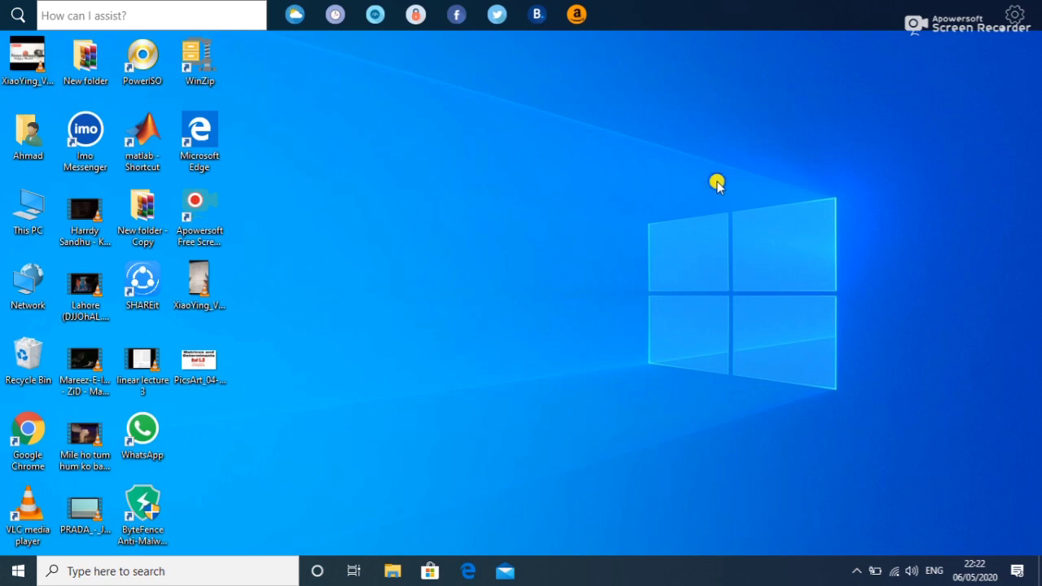
right_click(717, 183)
click(739, 226)
Run Disk Cleanup from the properties of Local Disk (C:) and permanently delete the preselected files
double_click(30, 213)
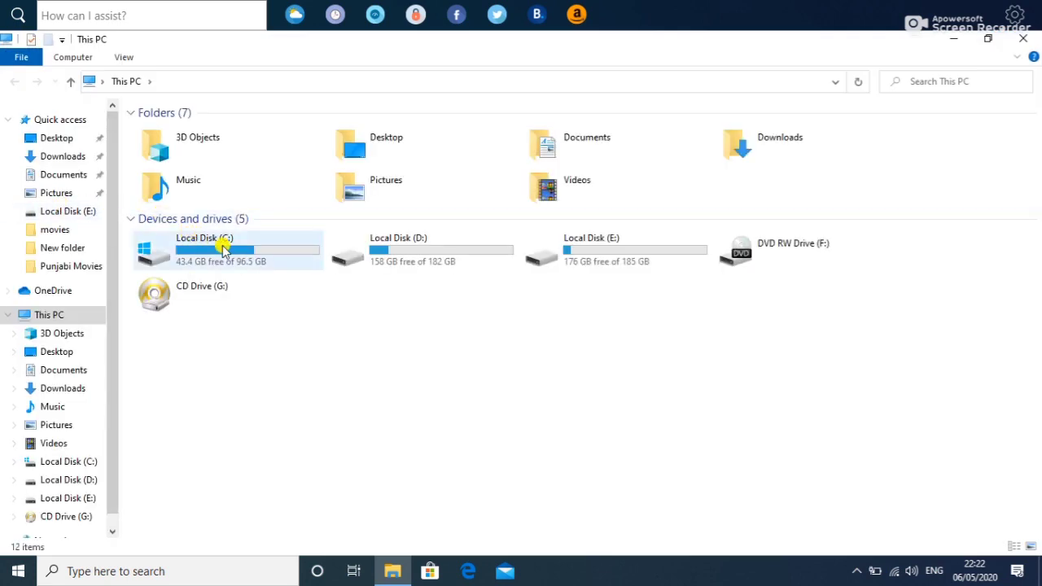
click(225, 249)
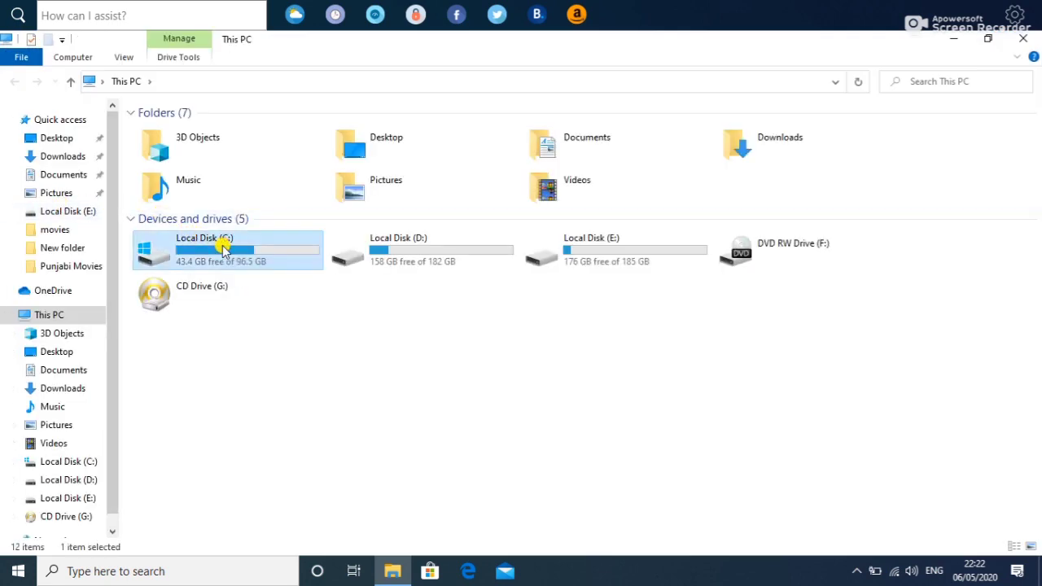
right_click(226, 249)
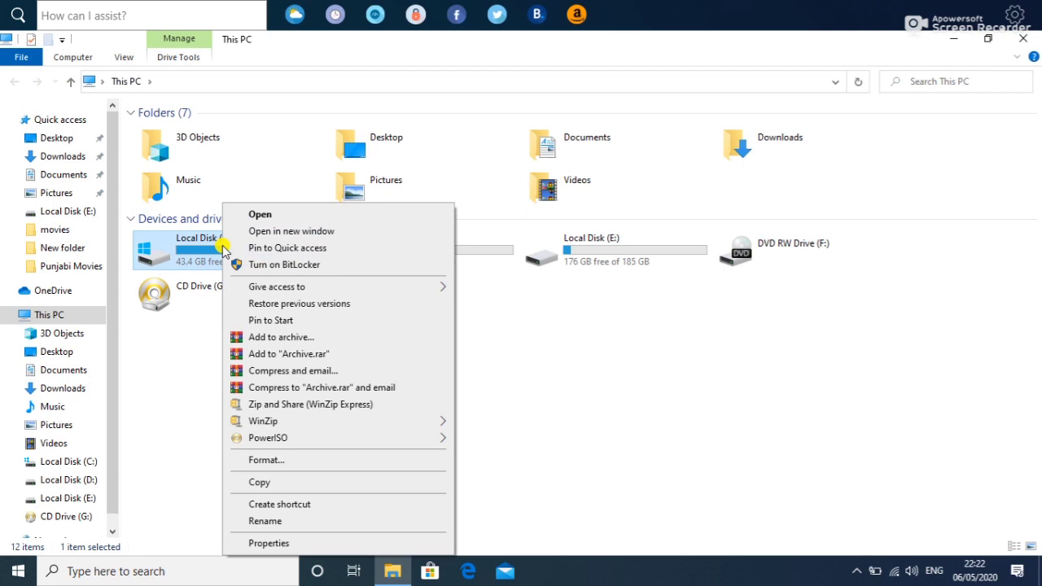
click(258, 543)
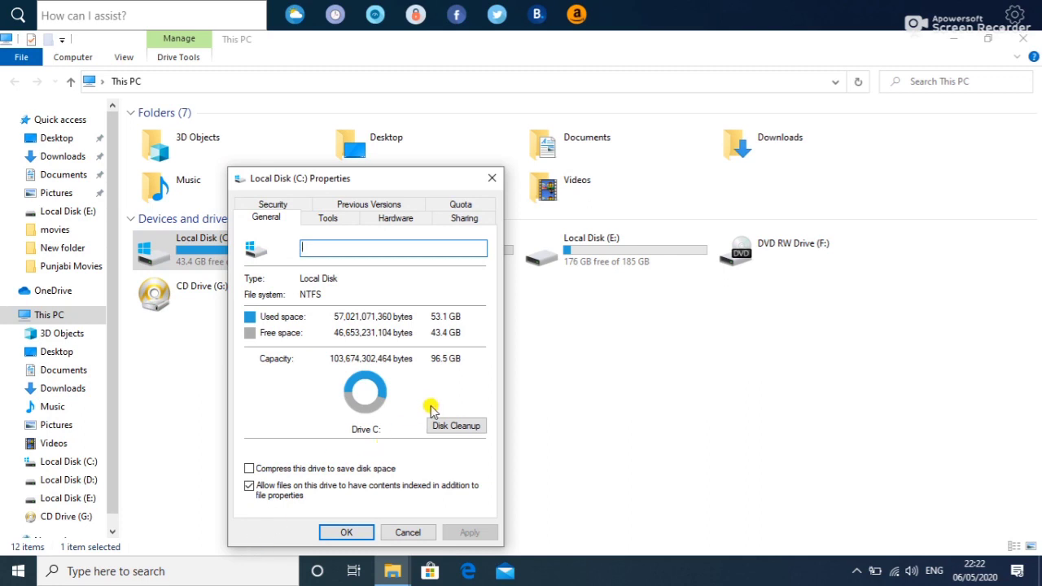
click(453, 426)
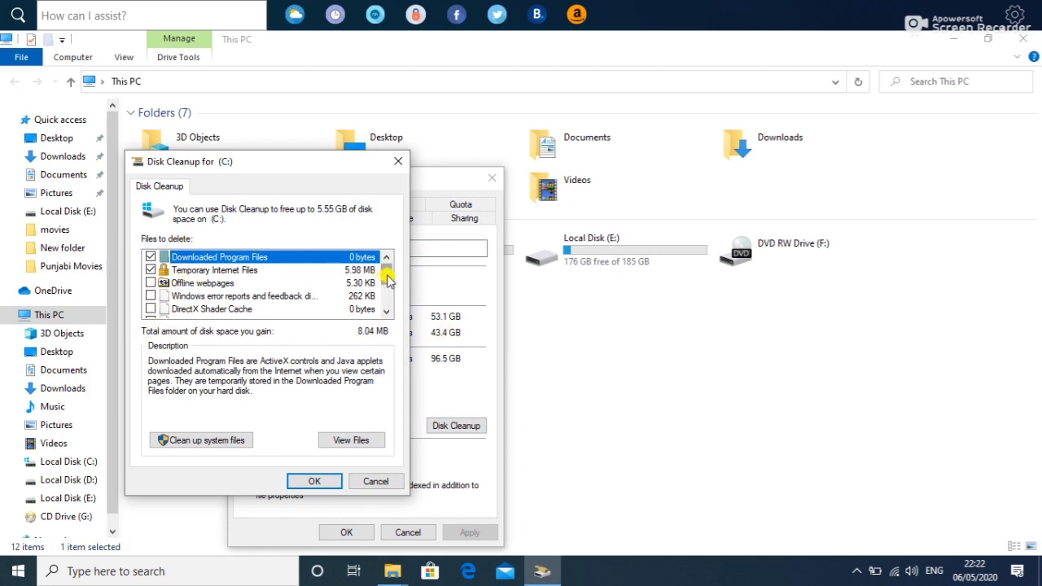
mouse_move(387, 279)
mouse_down()
mouse_move(388, 295)
mouse_move(391, 275)
mouse_up()
click(298, 481)
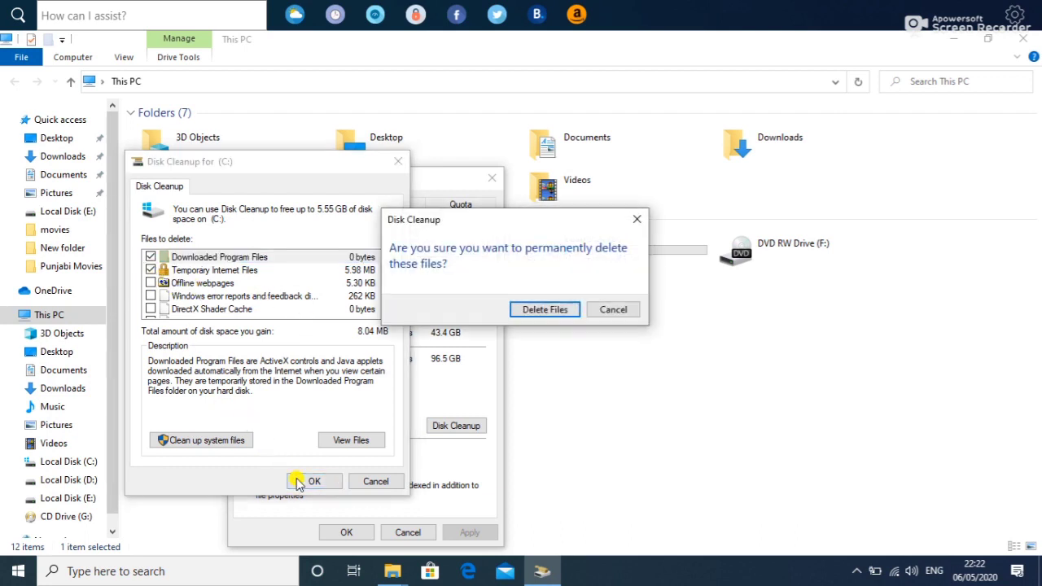
click(542, 310)
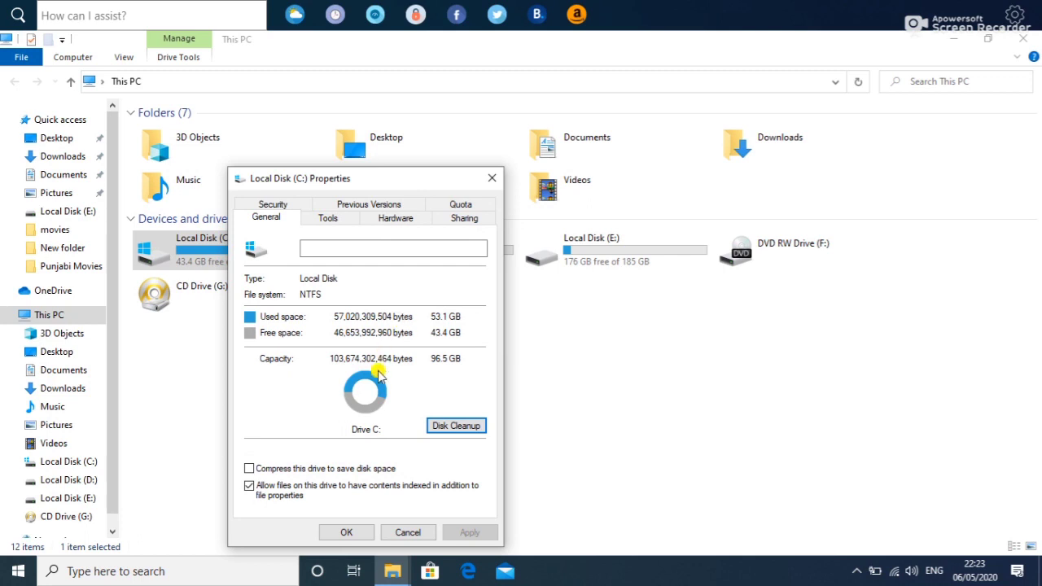
Rerun Disk Cleanup on drive C: with system files included, permanently delete the preselected files, and close the open windows
click(456, 425)
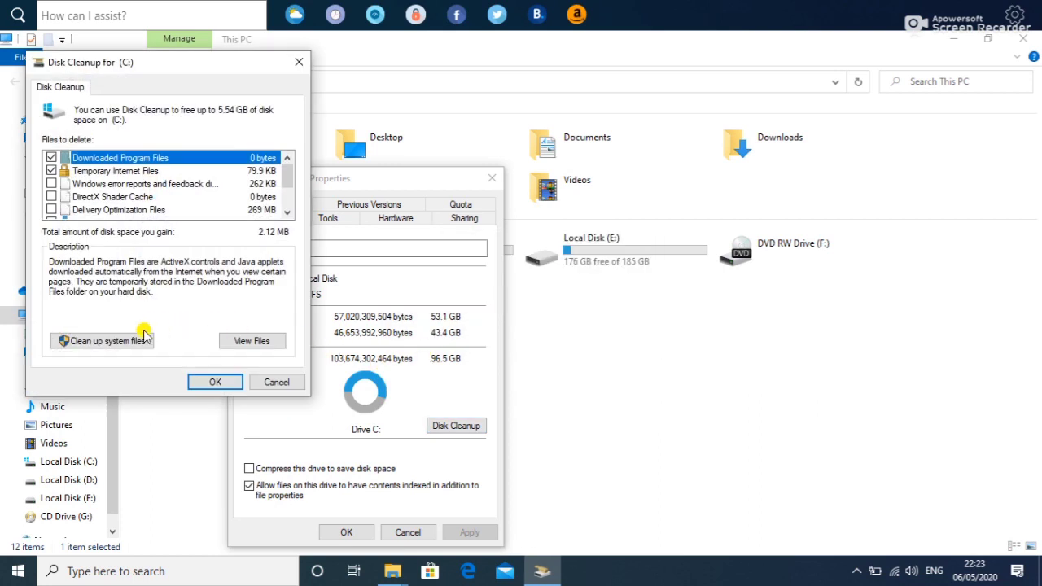
click(99, 341)
click(97, 340)
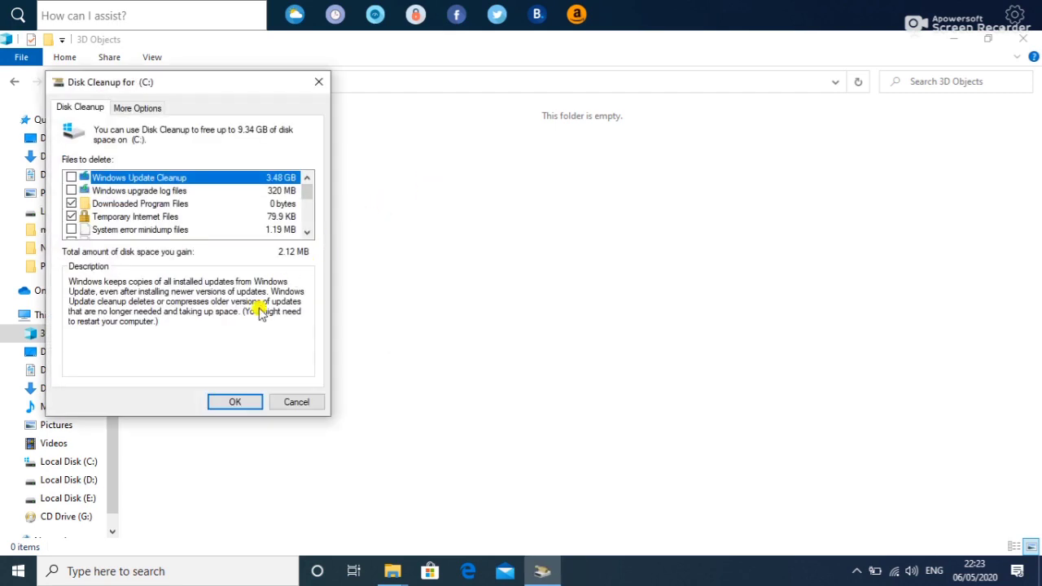
click(231, 403)
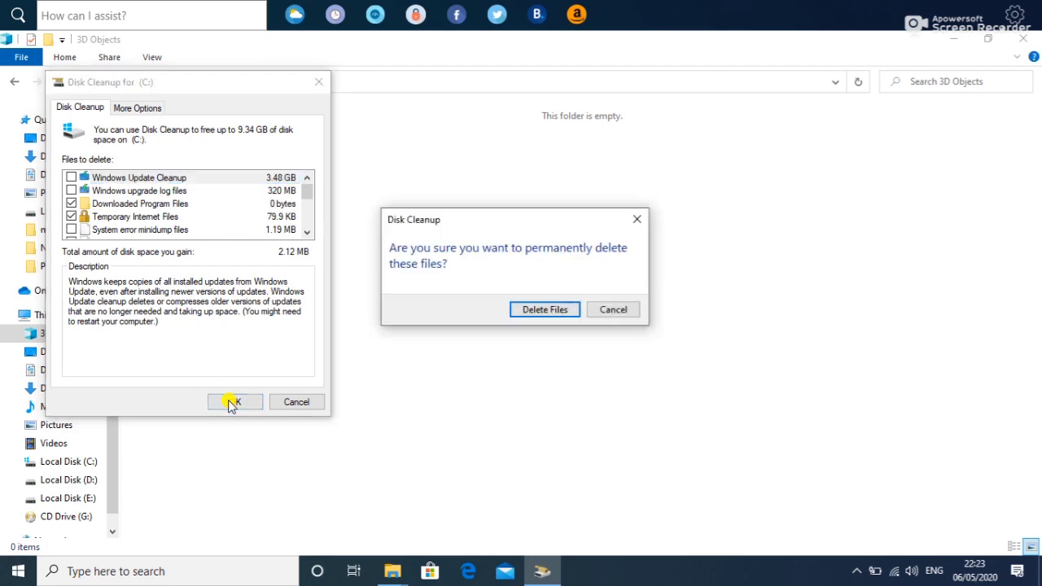
click(531, 310)
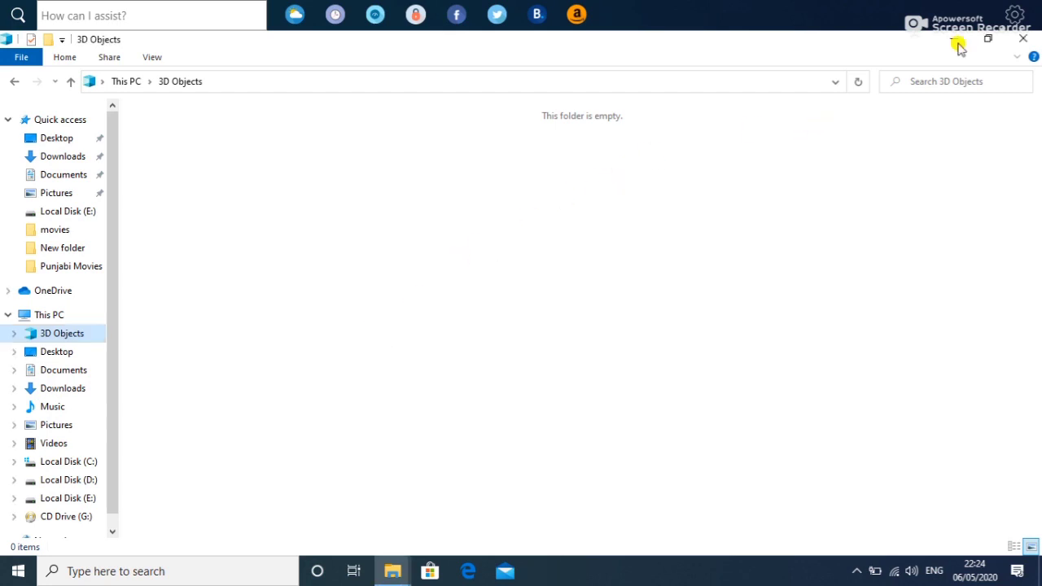
click(1022, 38)
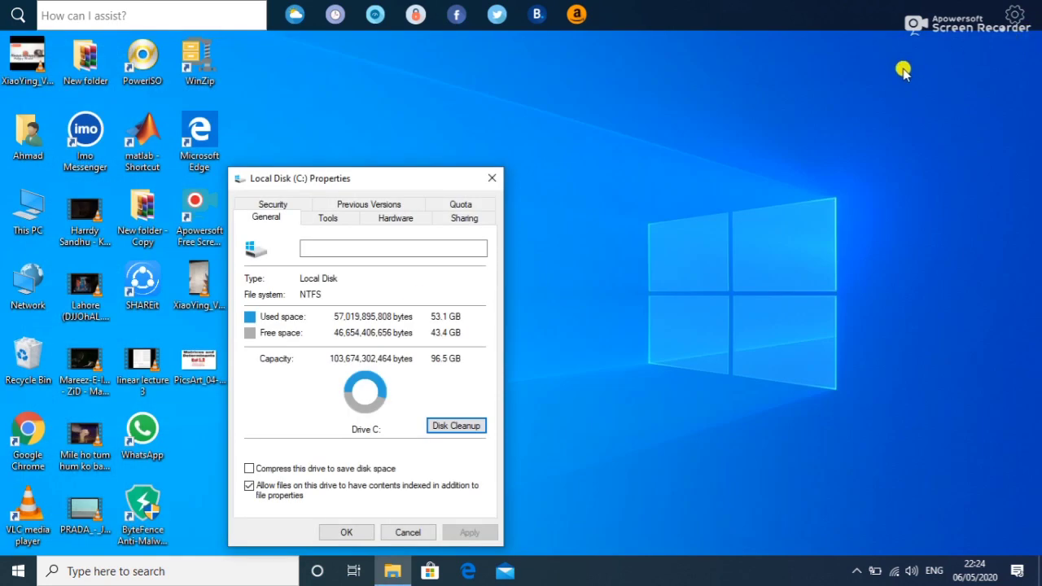
click(491, 177)
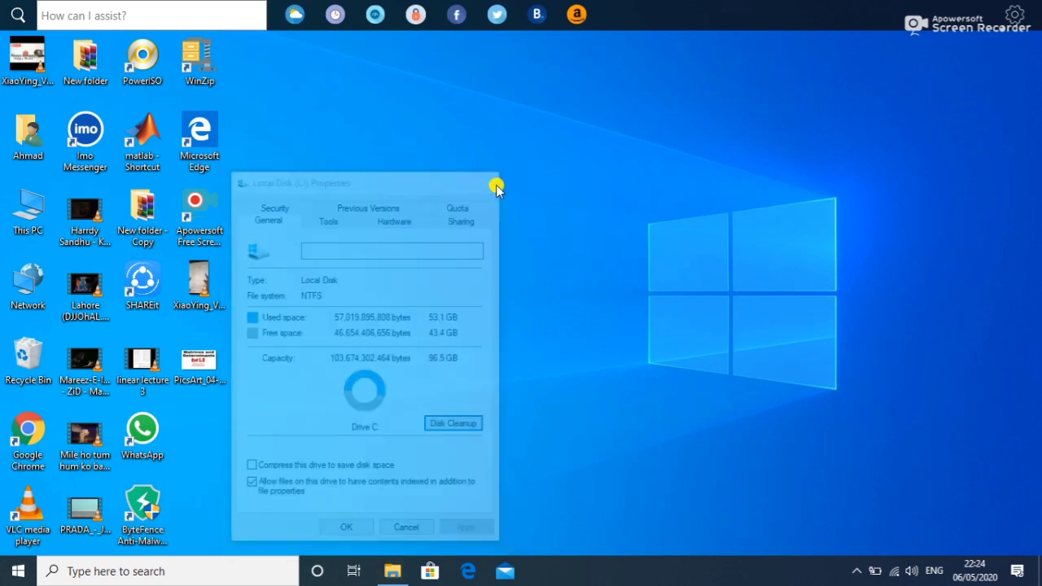
Look through the Documents, Downloads, Desktop and 3D Objects folders from This PC, and close the window
double_click(21, 219)
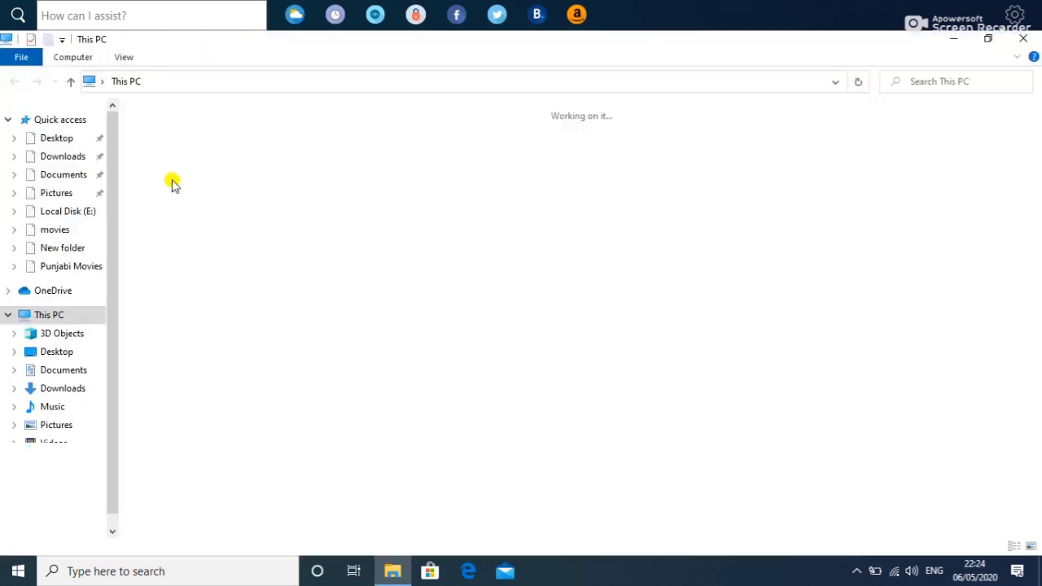
double_click(582, 153)
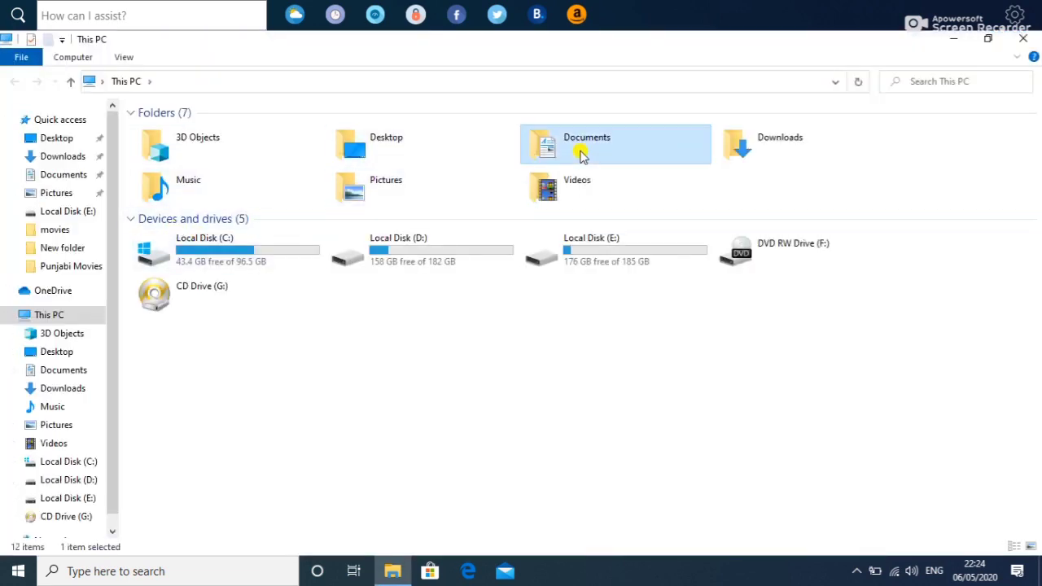
drag(1032, 165, 930, 33)
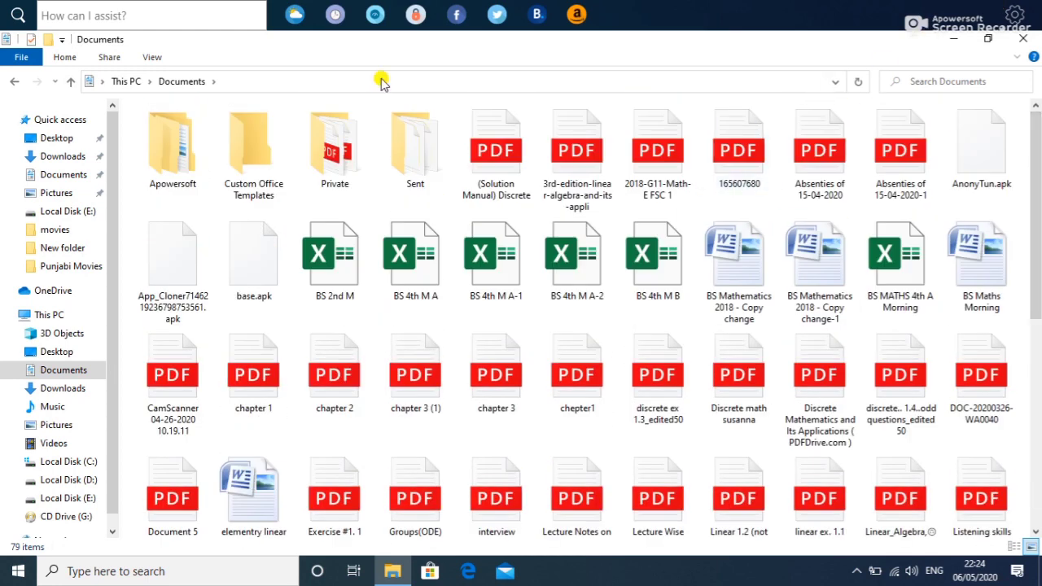
click(29, 178)
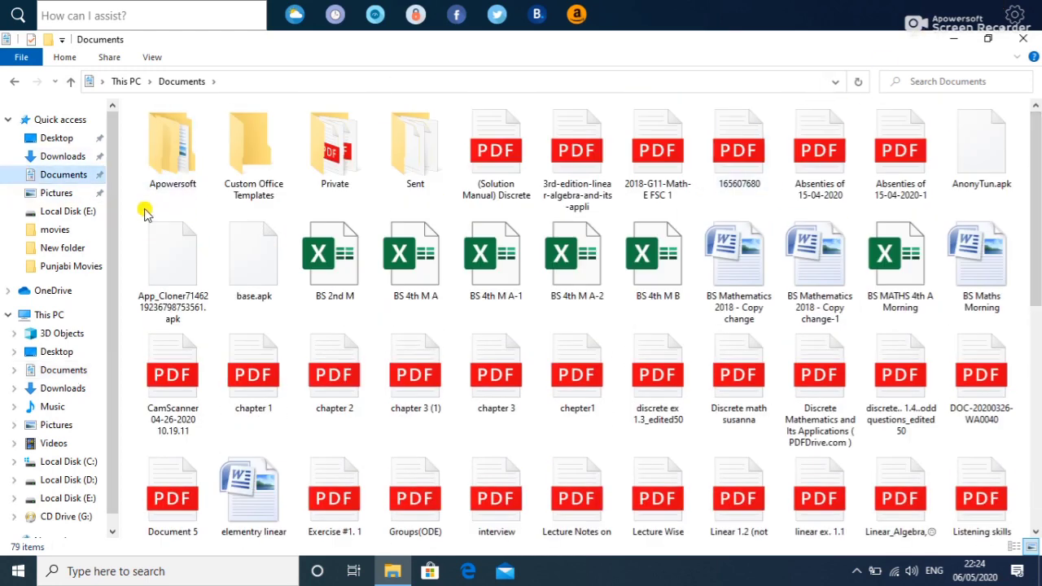
click(55, 158)
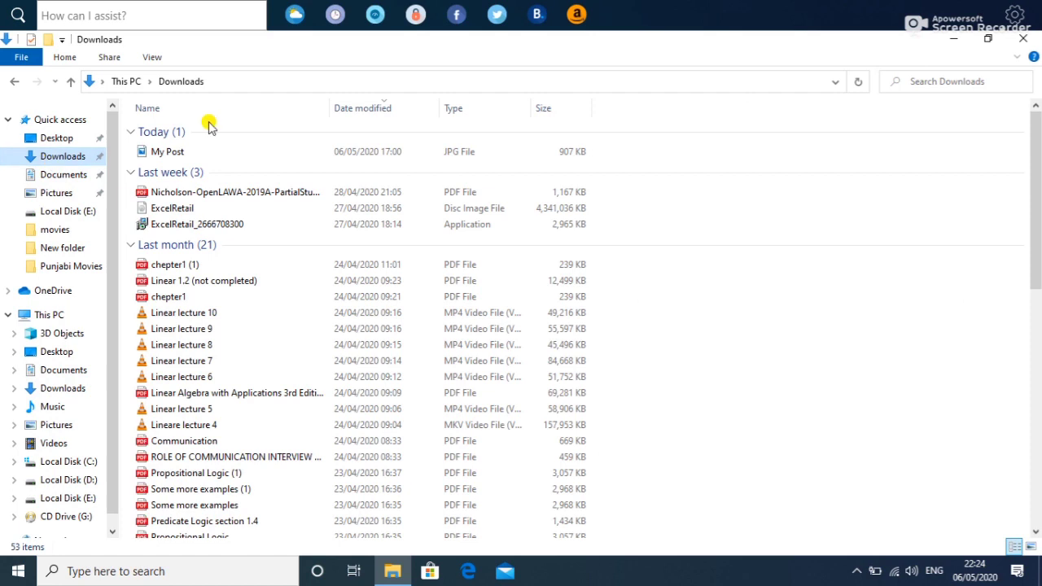
click(70, 139)
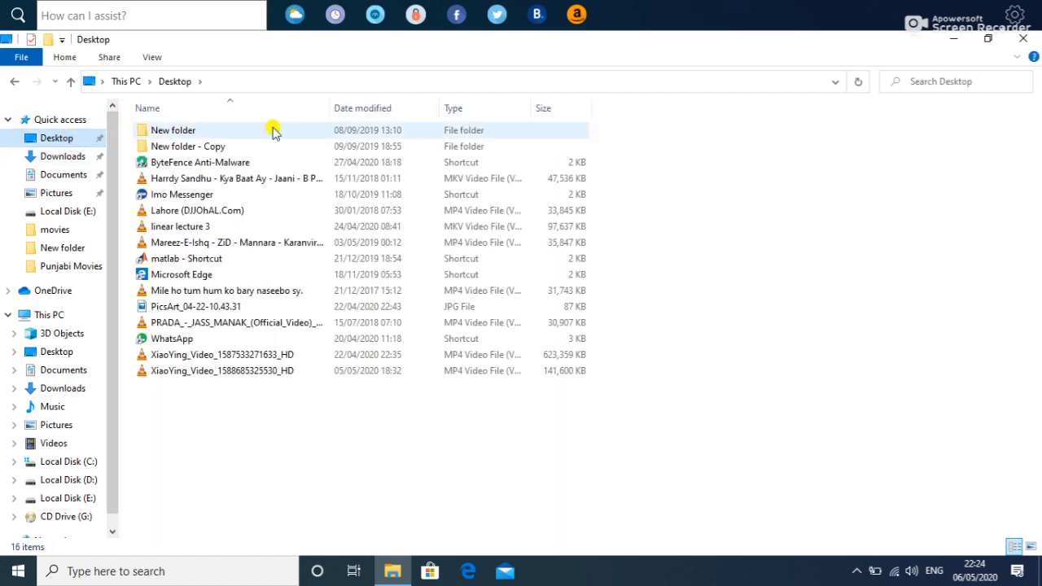
click(46, 339)
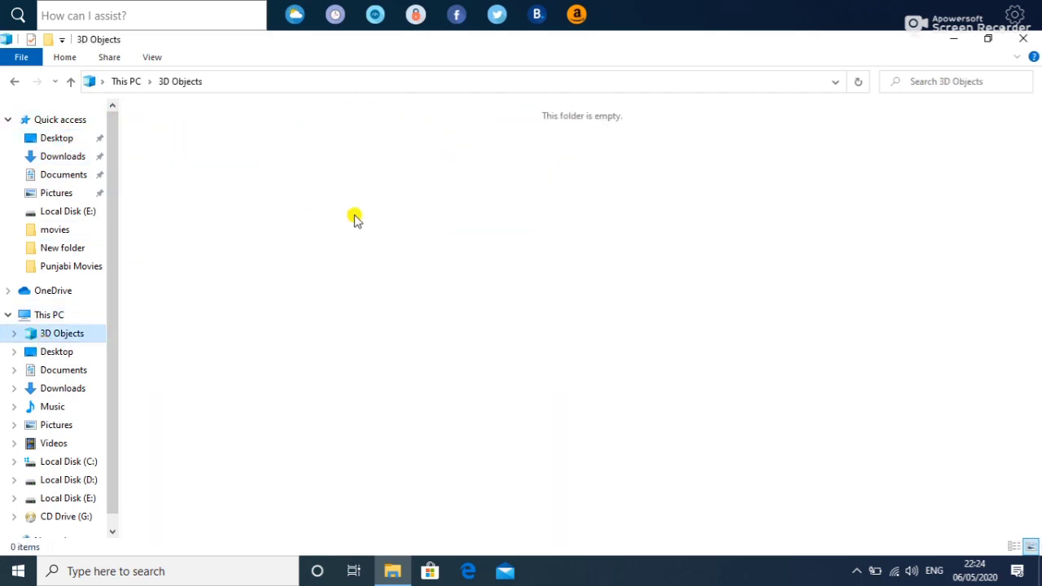
click(1024, 39)
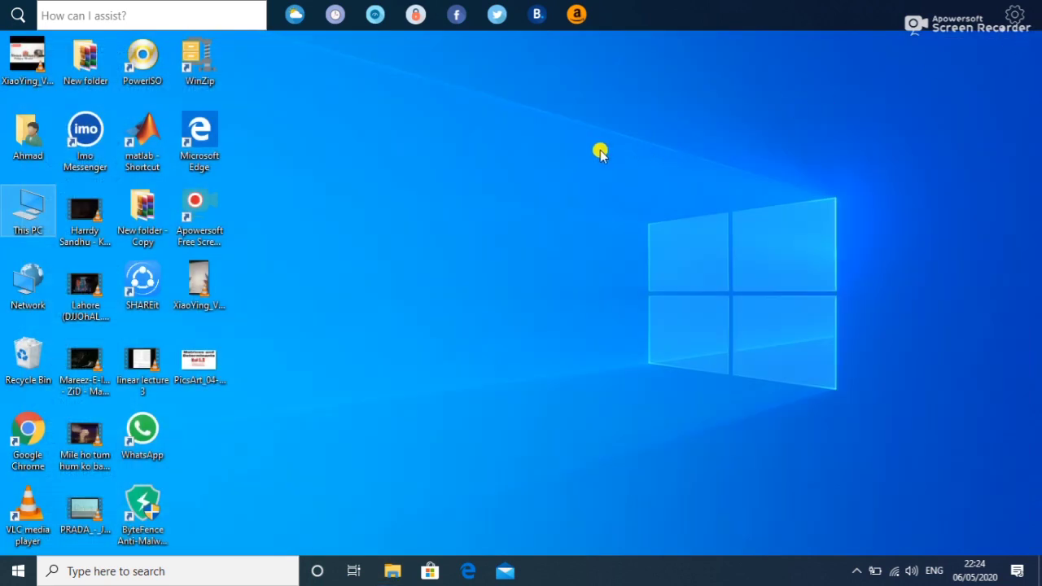